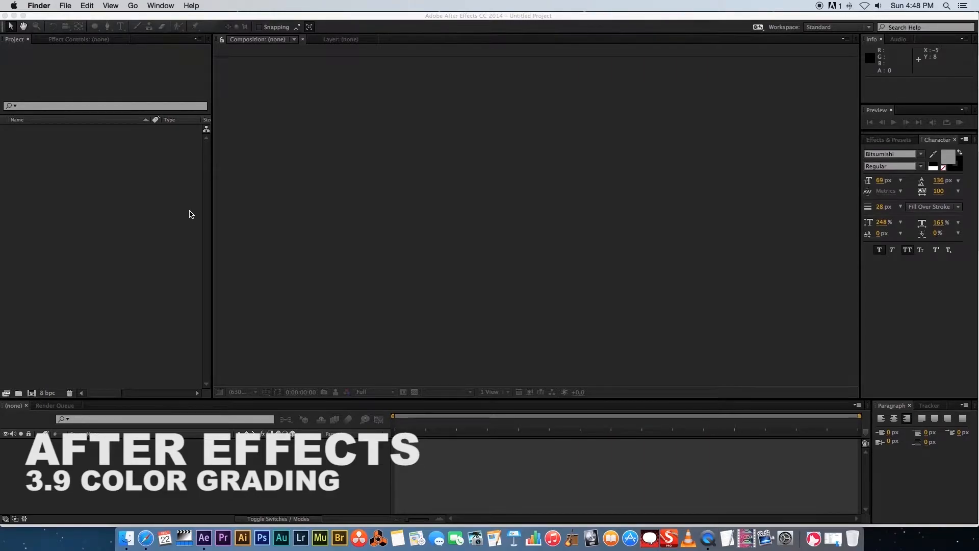
- Import ColorGrading.mp4 from the 3.9 project files folder and create a composition from it
{"action": "left_click", "coordinate": [162, 250]}
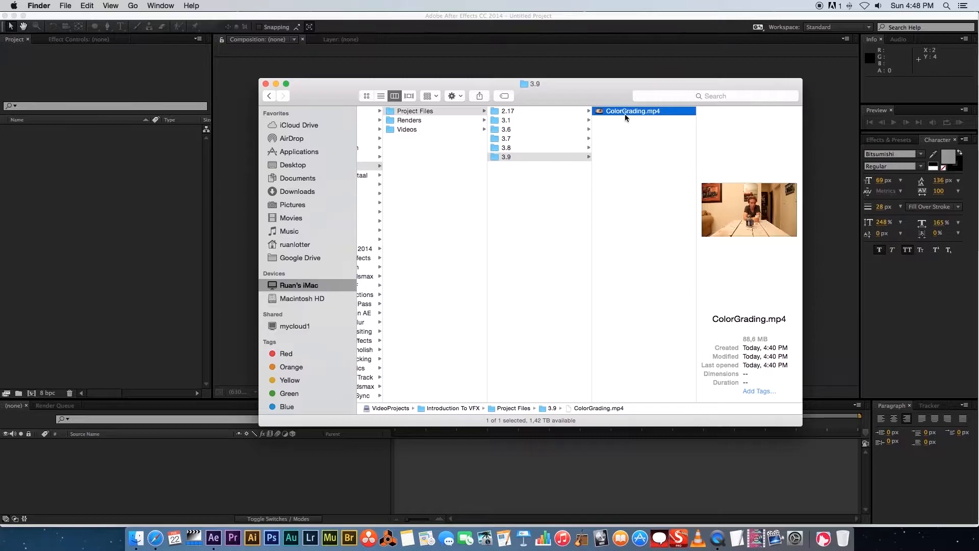
{"action": "left_click_drag", "start_coordinate": [589, 91], "coordinate": [581, 96]}
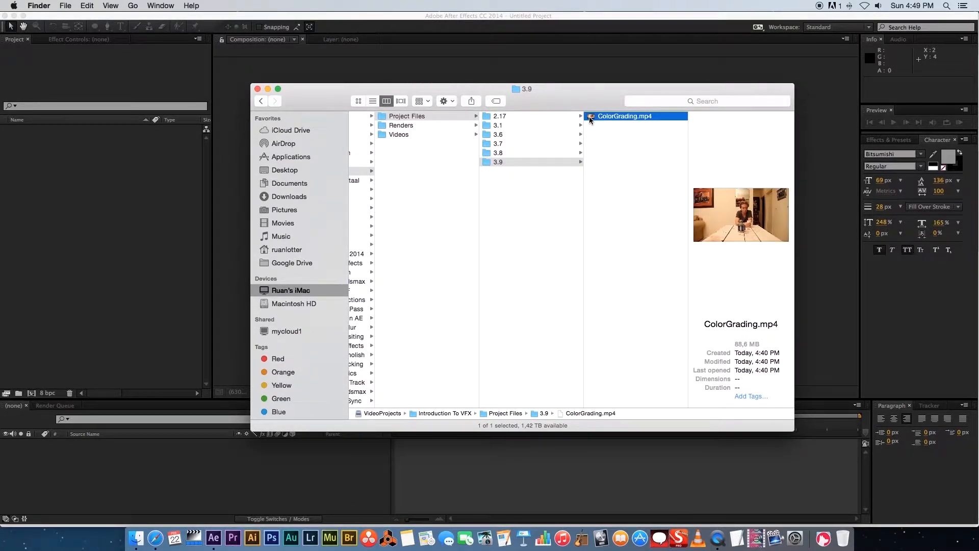
{"action": "left_click_drag", "start_coordinate": [589, 118], "coordinate": [54, 188]}
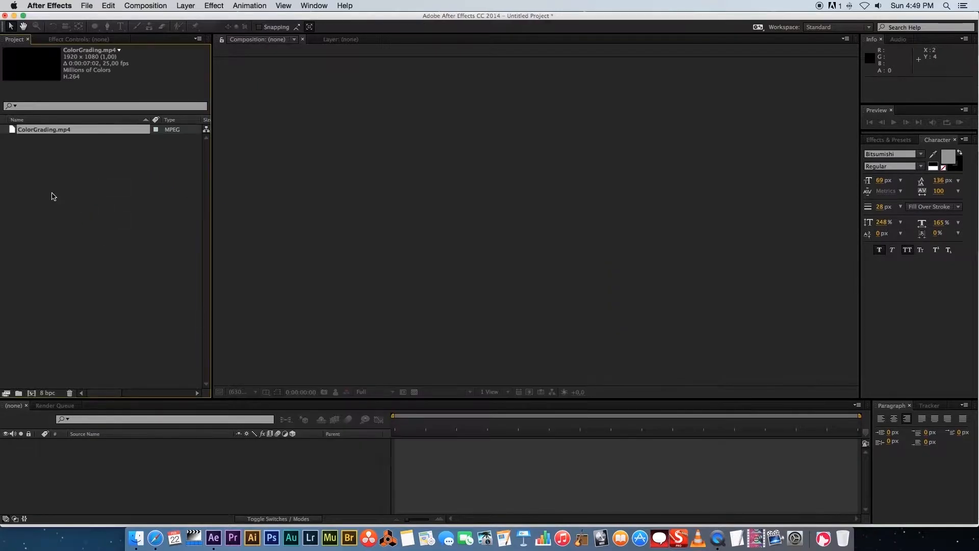
{"action": "left_click_drag", "start_coordinate": [11, 131], "coordinate": [31, 393]}
- Go to 0:00:00:17 in the composition and apply the Curves color correction effect to the ColorGrading.mp4 layer
{"action": "left_click_drag", "start_coordinate": [448, 425], "coordinate": [431, 428]}
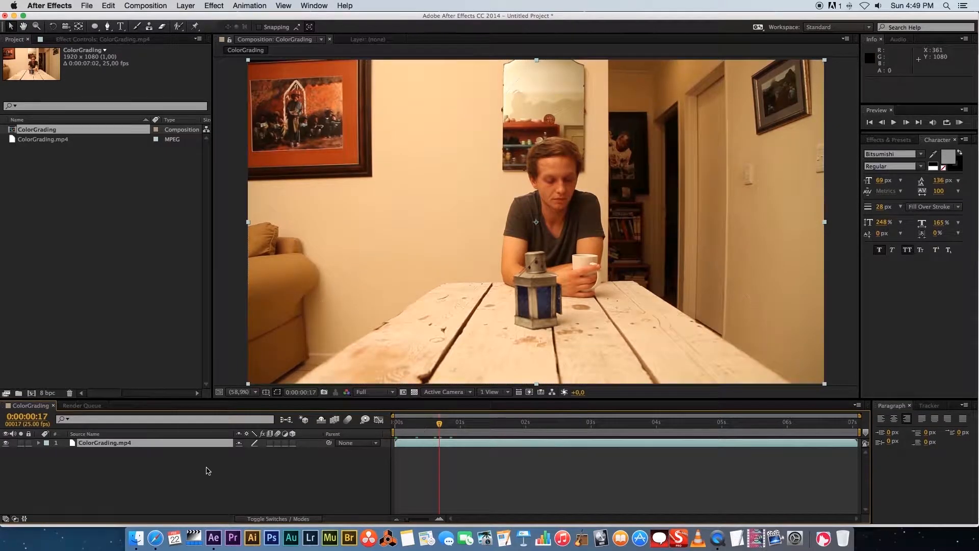
{"action": "right_click", "coordinate": [90, 449]}
{"action": "mouse_move", "coordinate": [132, 289]}
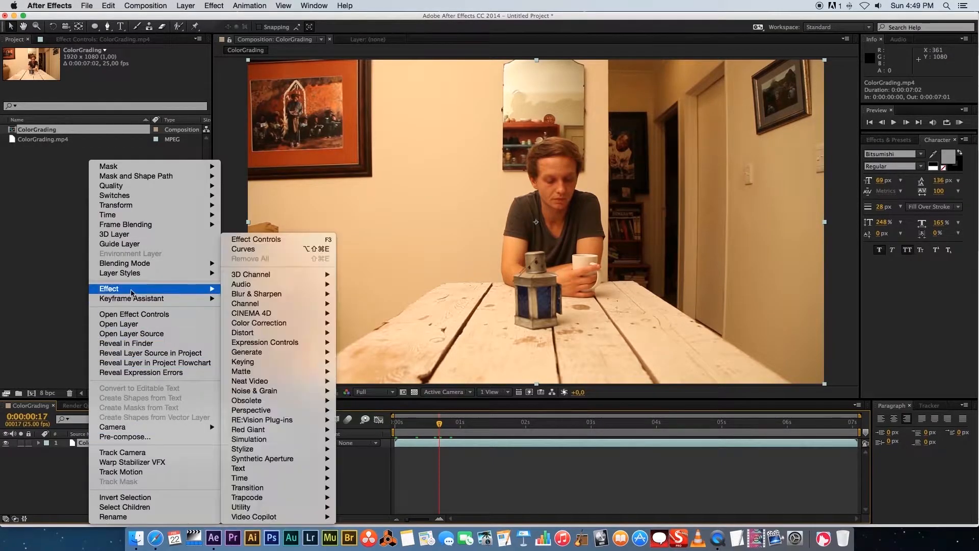
{"action": "mouse_move", "coordinate": [257, 326]}
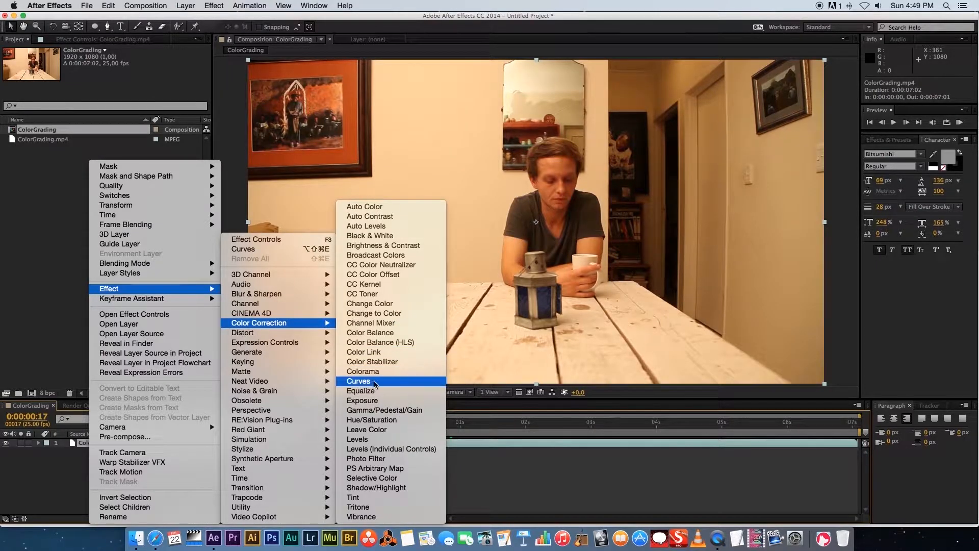
{"action": "left_click", "coordinate": [358, 382]}
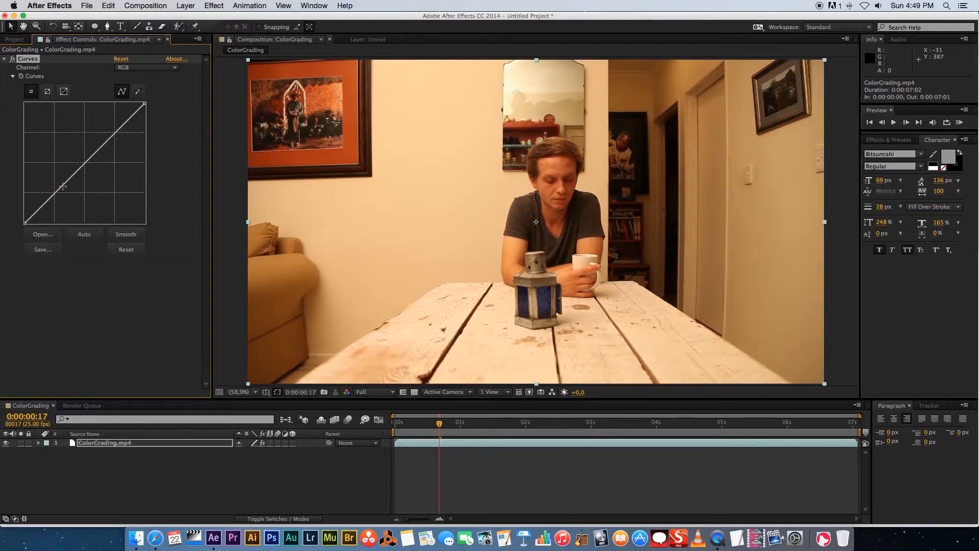
- Shape the RGB curve into a gentle S with darker shadows and brighter highlights, and compare the footage with Curves off and on
{"action": "left_click_drag", "start_coordinate": [63, 185], "coordinate": [65, 192]}
{"action": "left_click_drag", "start_coordinate": [114, 139], "coordinate": [109, 131]}
{"action": "left_click", "coordinate": [12, 59]}
{"action": "left_click", "coordinate": [12, 59]}
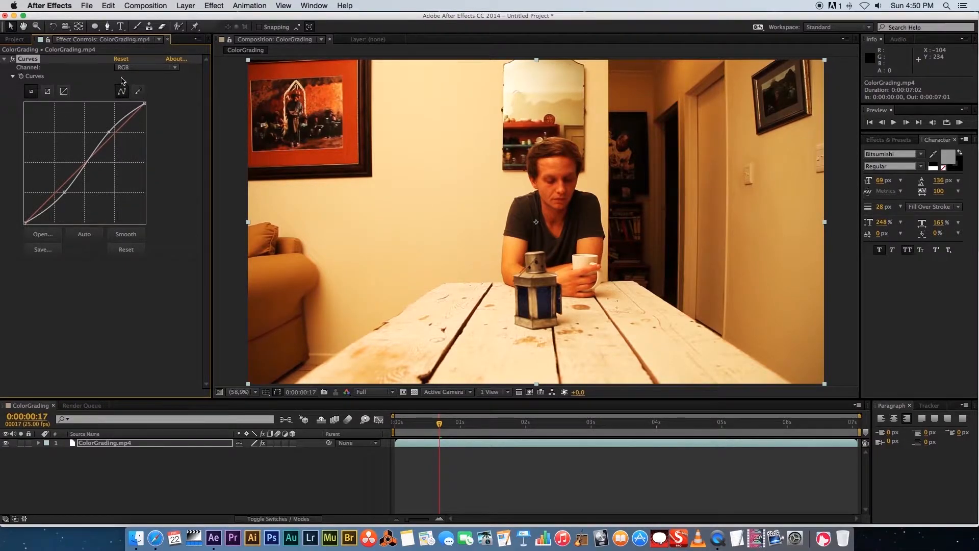
- Pull the midtones of the Red channel curve down to reduce red in the footage
{"action": "left_click", "coordinate": [174, 67]}
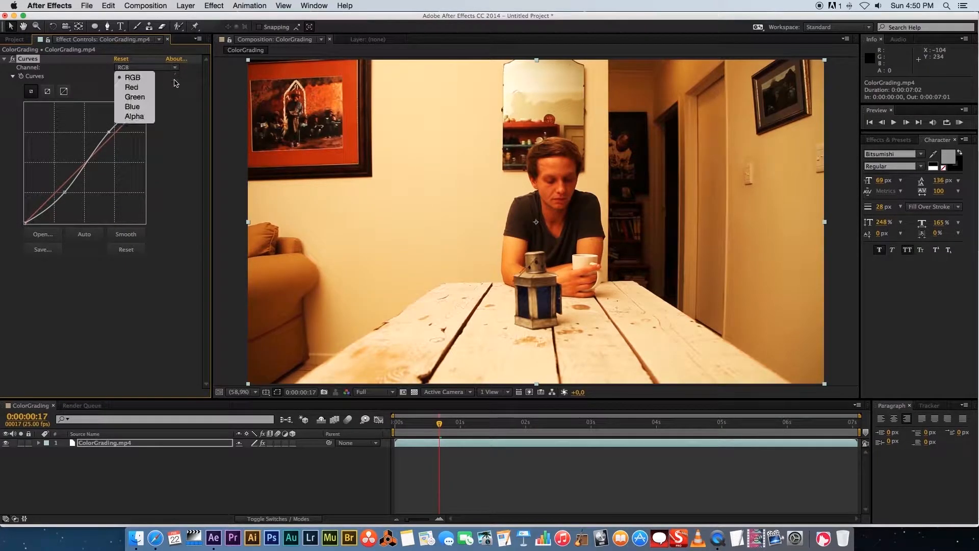
{"action": "left_click", "coordinate": [134, 88]}
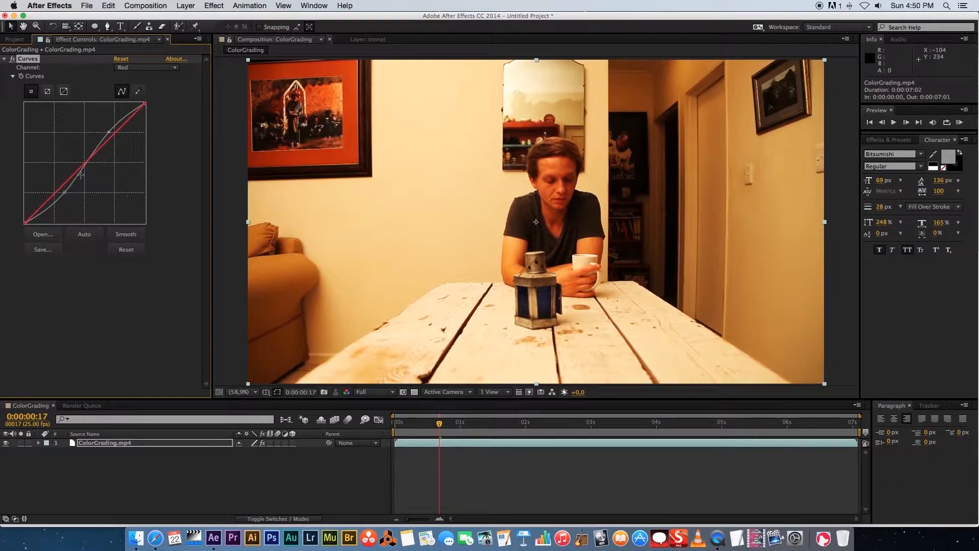
{"action": "left_click_drag", "start_coordinate": [77, 173], "coordinate": [83, 184]}
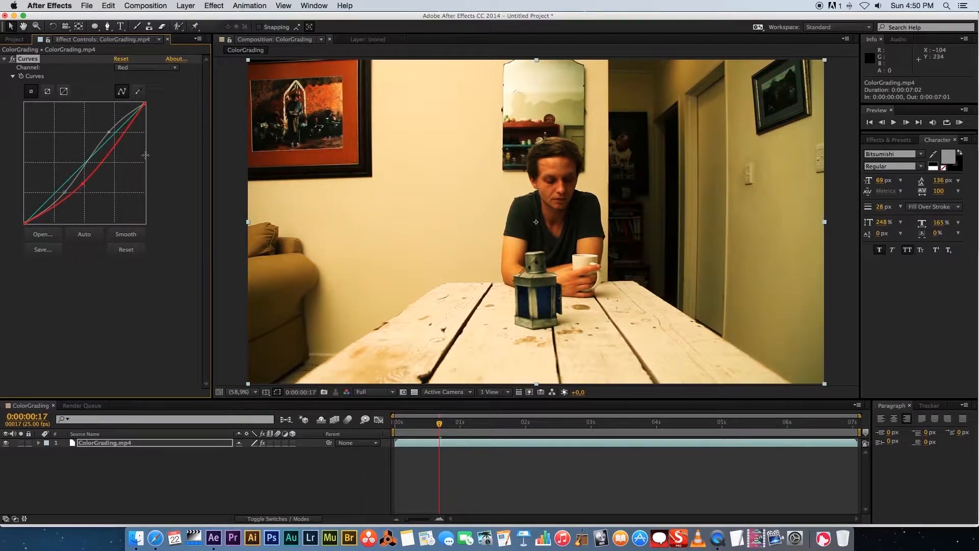
- Raise the lower midtones of the Blue channel curve to cool the footage
{"action": "left_click", "coordinate": [160, 72]}
{"action": "left_click", "coordinate": [136, 107]}
{"action": "left_click_drag", "start_coordinate": [75, 176], "coordinate": [69, 170]}
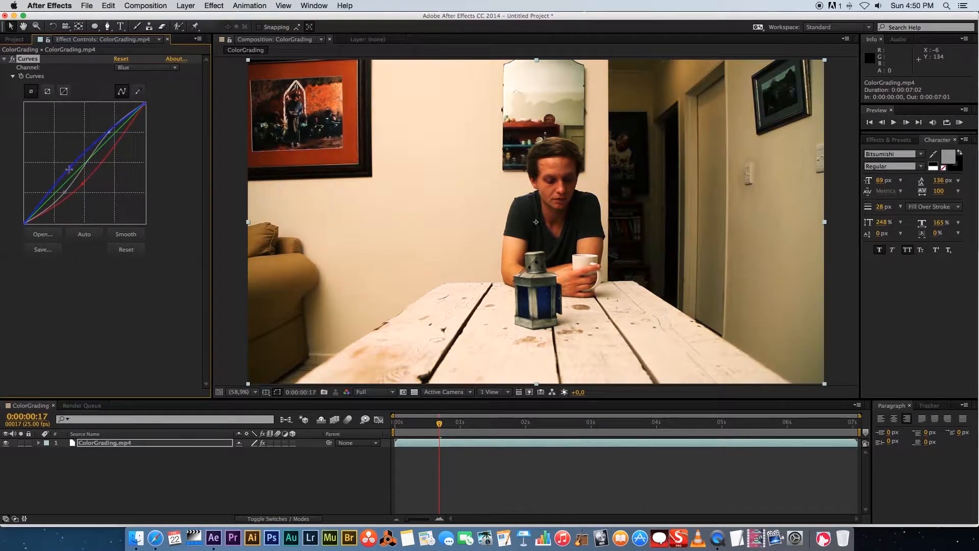
- Lift the shadow point of the RGB curve slightly and compare the footage with Curves off and on
{"action": "left_click", "coordinate": [161, 68]}
{"action": "left_click", "coordinate": [137, 75]}
{"action": "left_click_drag", "start_coordinate": [65, 192], "coordinate": [64, 186]}
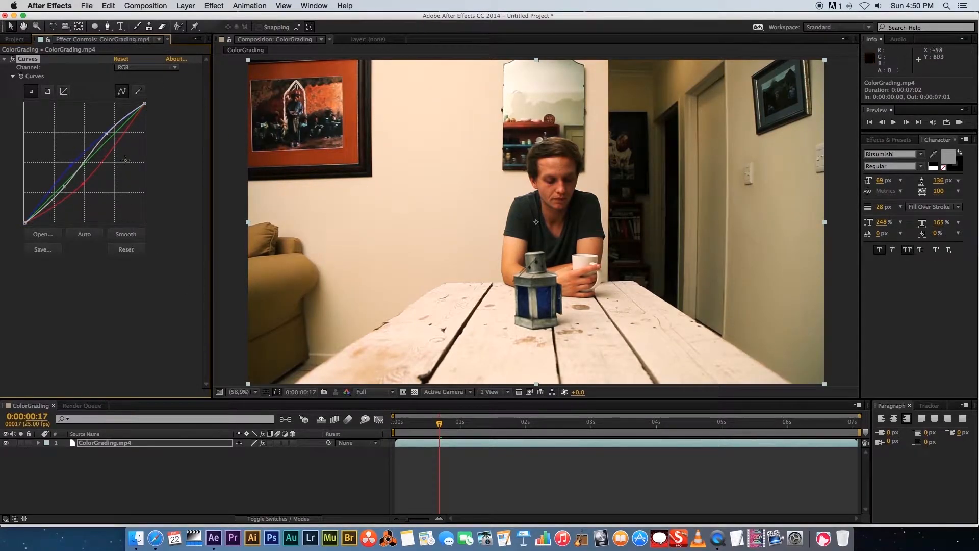
{"action": "left_click", "coordinate": [13, 59]}
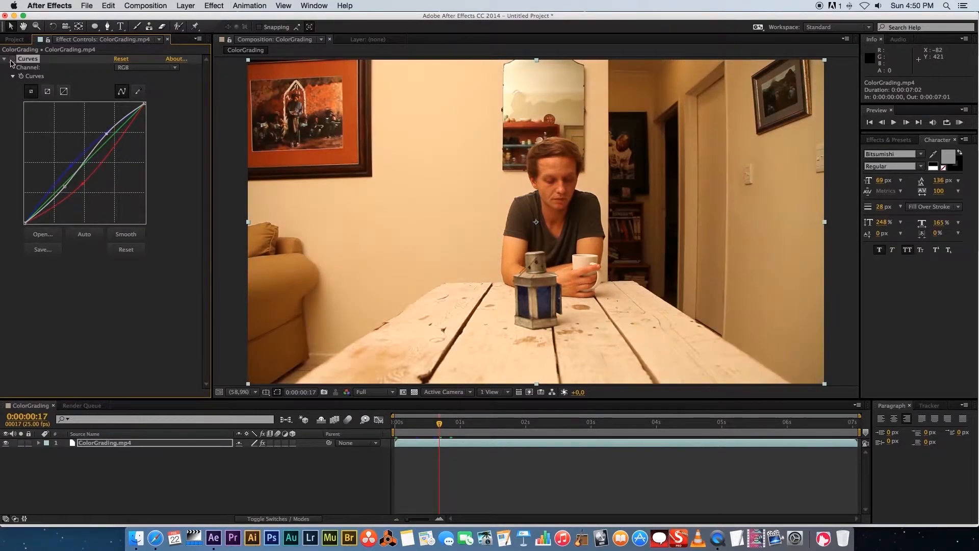
{"action": "left_click", "coordinate": [13, 59]}
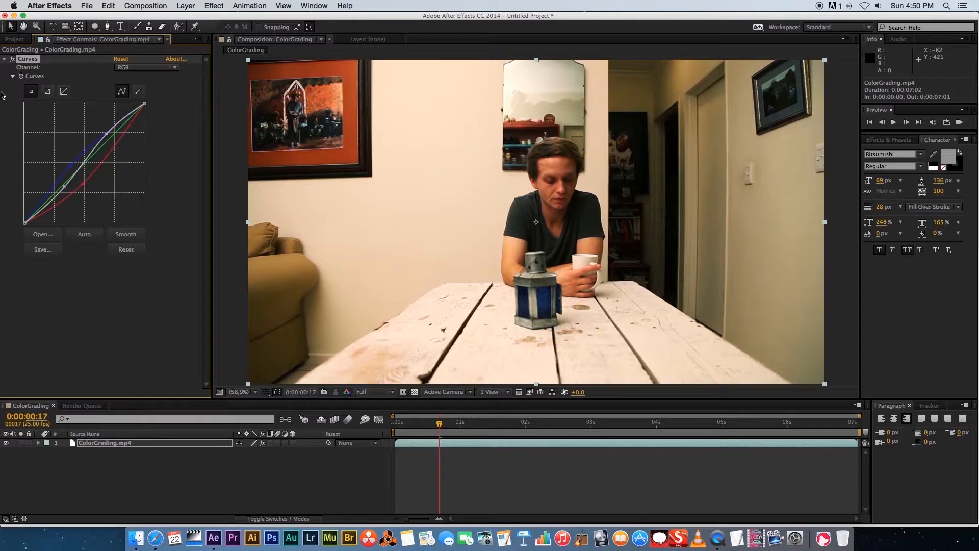
- Add a Tint effect below Curves and reduce Amount to Tint to a low percentage for slight desaturation
{"action": "left_click", "coordinate": [4, 58]}
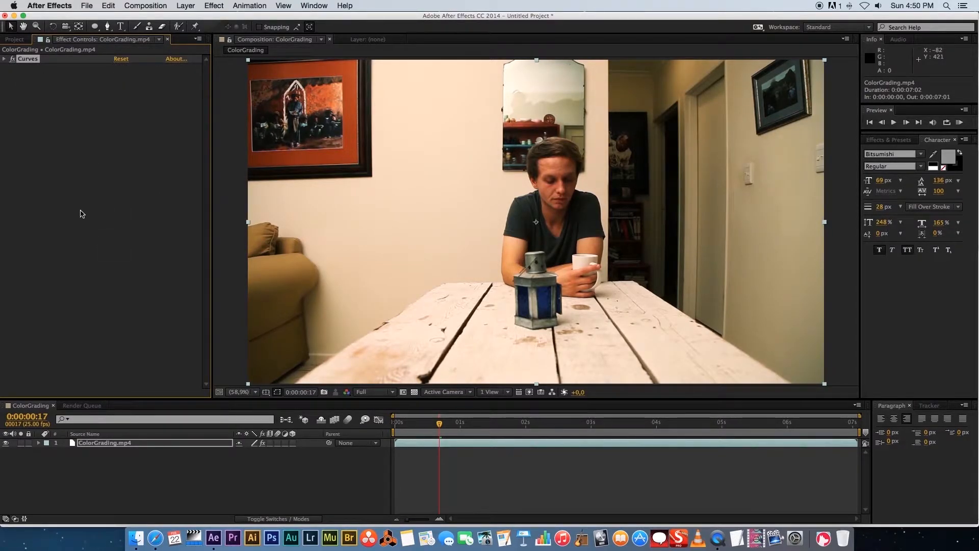
{"action": "right_click", "coordinate": [59, 141]}
{"action": "mouse_move", "coordinate": [118, 223]}
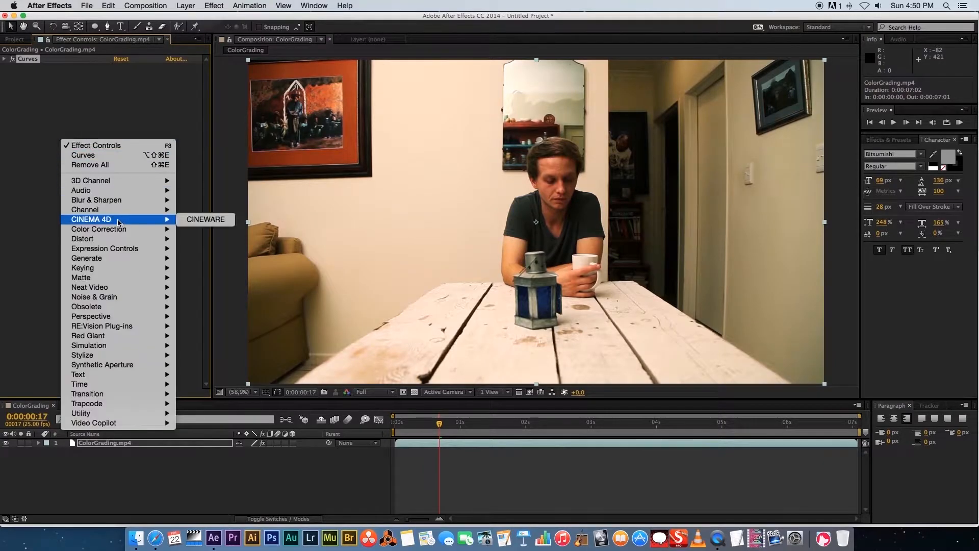
{"action": "left_click", "coordinate": [201, 499]}
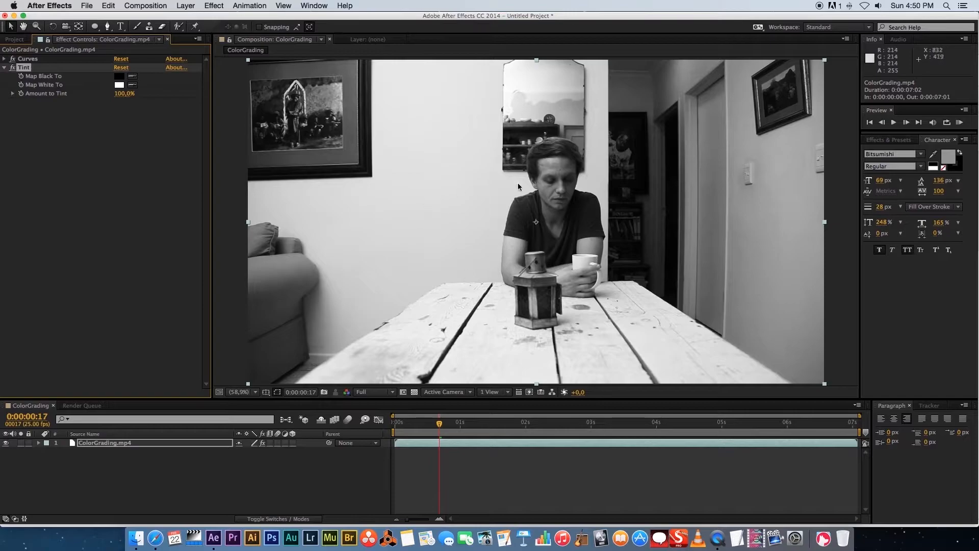
{"action": "left_click_drag", "start_coordinate": [121, 99], "coordinate": [97, 93]}
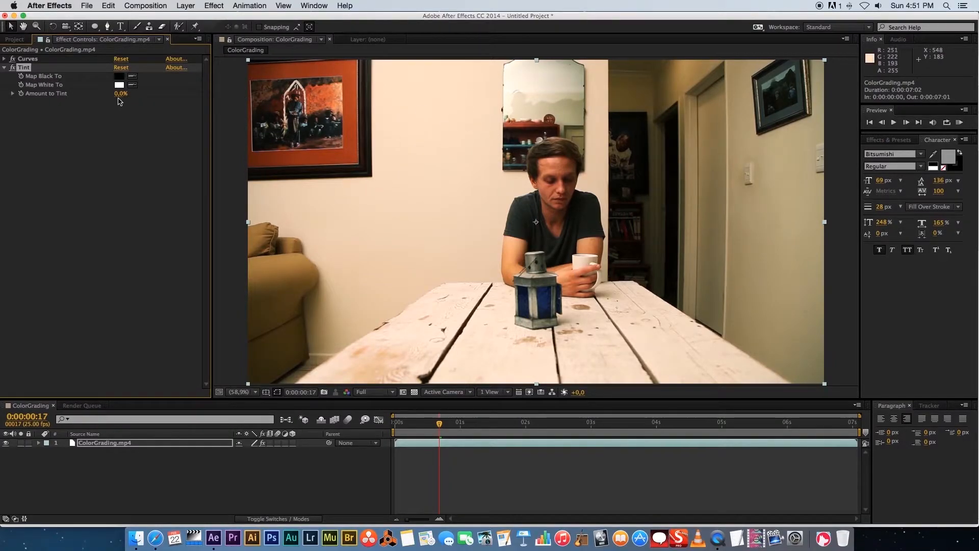
{"action": "left_click_drag", "start_coordinate": [119, 94], "coordinate": [126, 95]}
{"action": "left_click", "coordinate": [62, 128]}
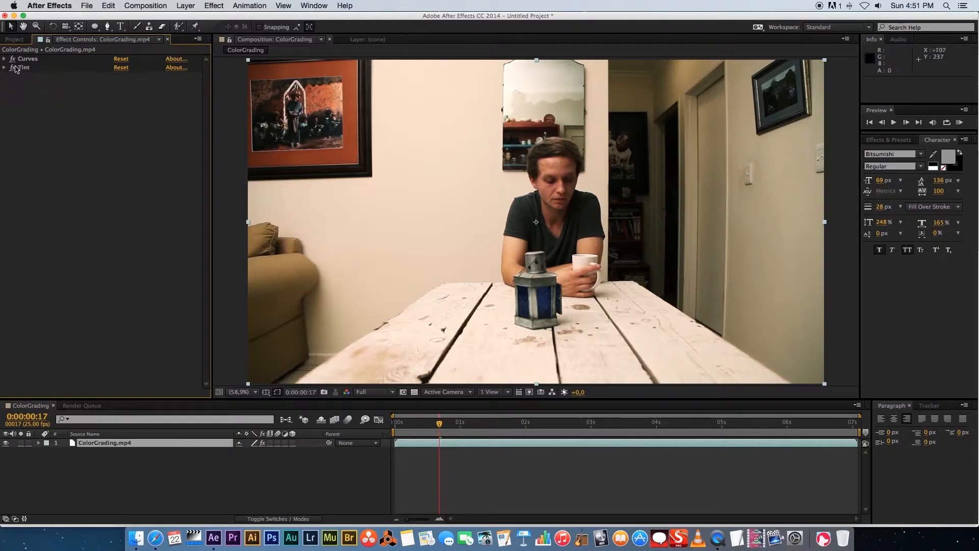
- With Curves and Tint disabled, try a Brightness & Contrast effect at brightness 9 and contrast 8, and delete it
{"action": "left_click", "coordinate": [12, 59]}
{"action": "left_click", "coordinate": [13, 68]}
{"action": "right_click", "coordinate": [82, 143]}
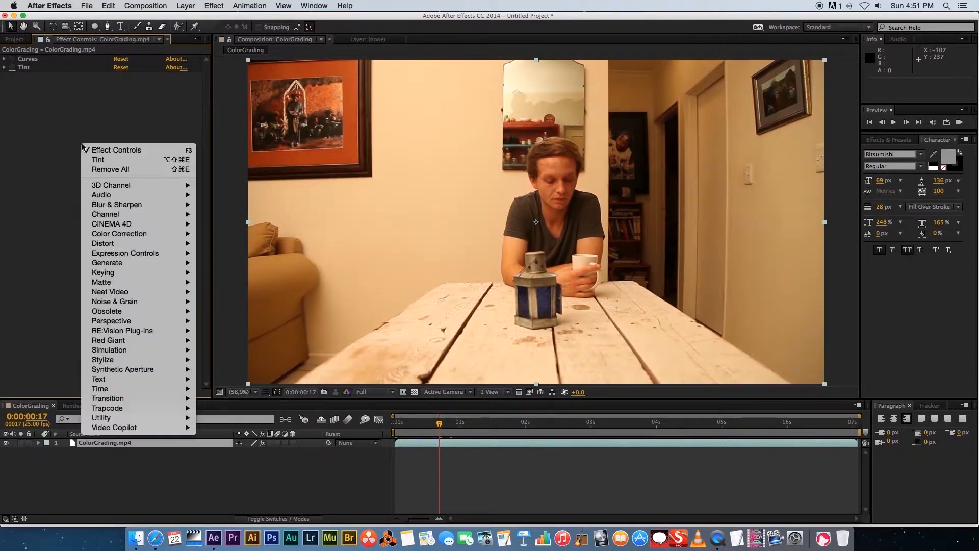
{"action": "mouse_move", "coordinate": [127, 235]}
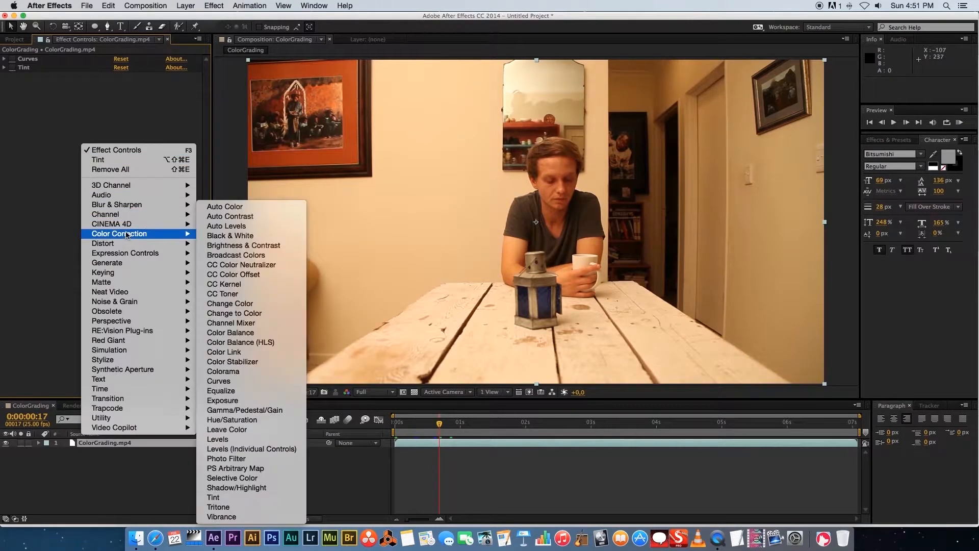
{"action": "left_click", "coordinate": [255, 247]}
{"action": "mouse_move", "coordinate": [116, 85]}
{"action": "left_mouse_down"}
{"action": "mouse_move", "coordinate": [131, 86]}
{"action": "mouse_move", "coordinate": [120, 86]}
{"action": "left_mouse_up"}
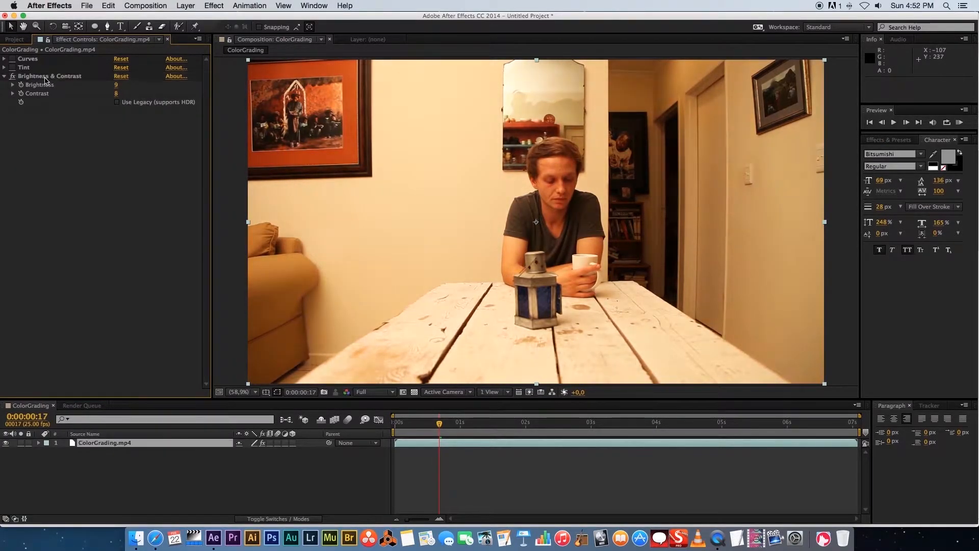
{"action": "left_click", "coordinate": [43, 76]}
{"action": "key", "text": "Delete"}
- Try an Exposure effect on the footage with master exposure at 0.59, and delete the effect
{"action": "right_click", "coordinate": [64, 148]}
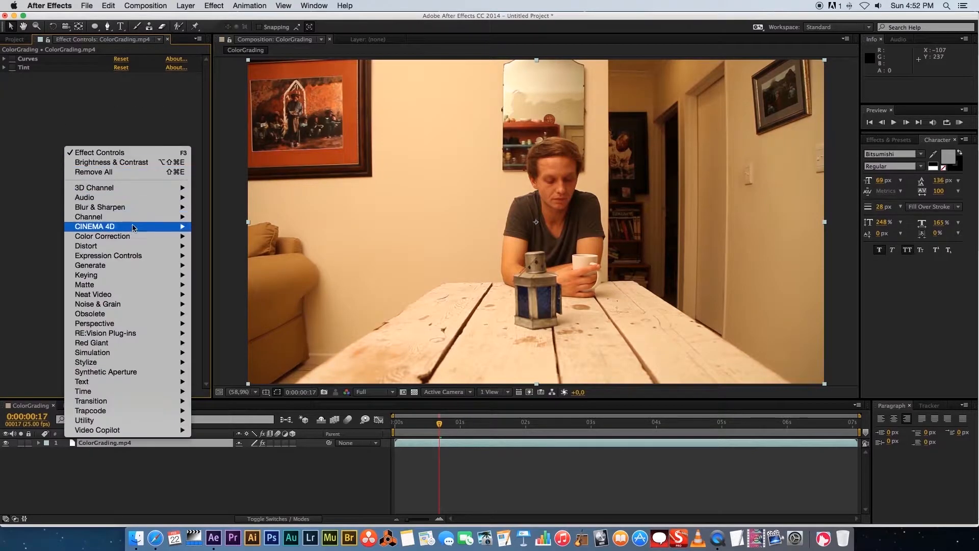
{"action": "mouse_move", "coordinate": [115, 236]}
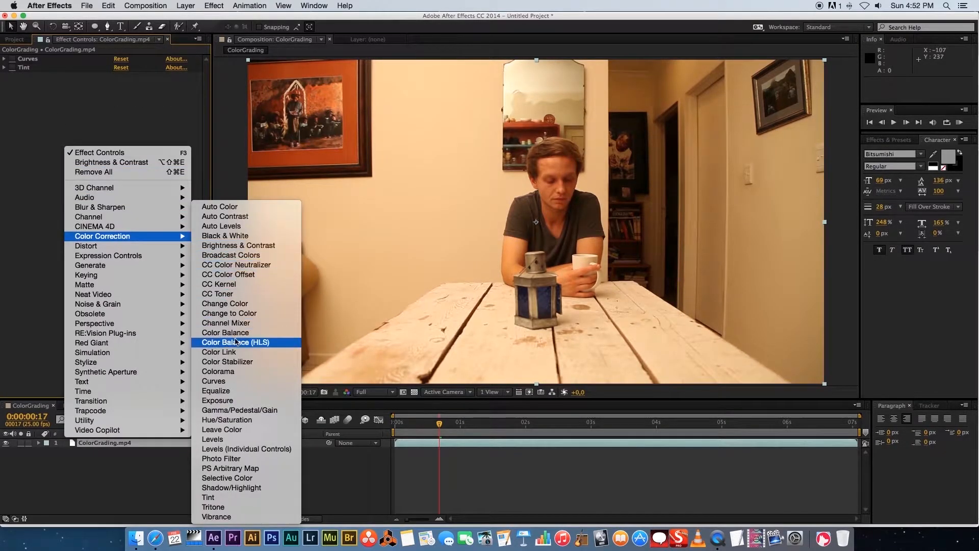
{"action": "left_click", "coordinate": [225, 401]}
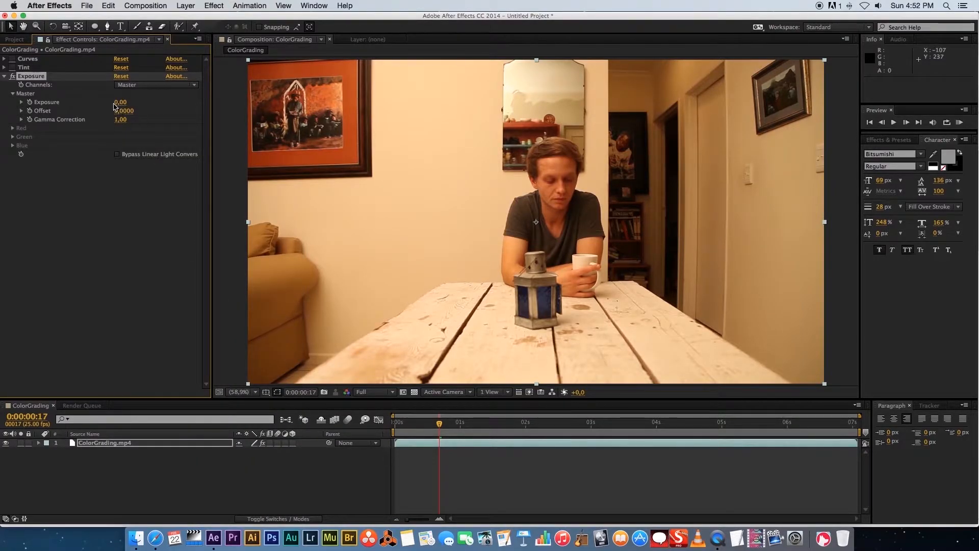
{"action": "left_click_drag", "start_coordinate": [117, 103], "coordinate": [205, 105]}
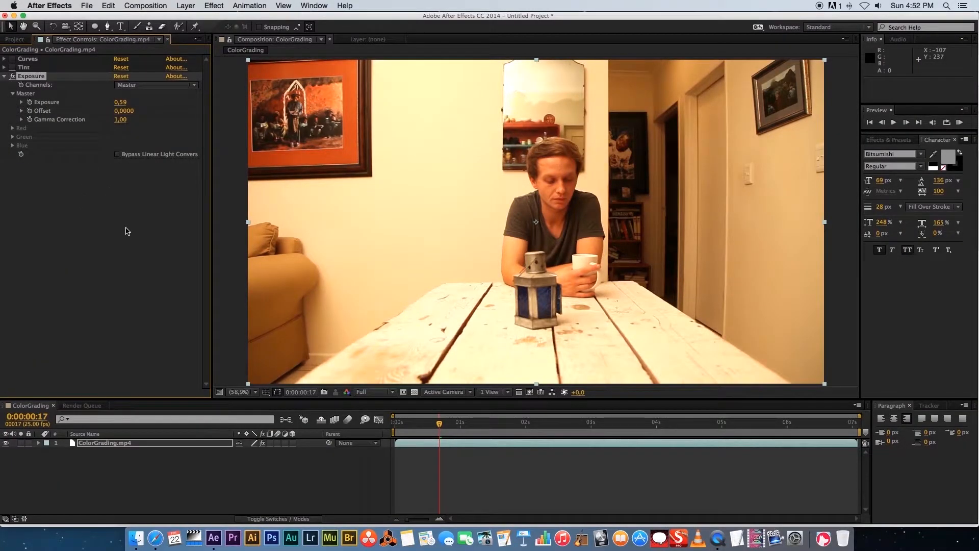
{"action": "key", "text": "Delete"}
- Try a Hue/Saturation effect with saturation -29, lightness -14 and Colorize toggled on and off, and delete it
{"action": "right_click", "coordinate": [82, 164]}
{"action": "mouse_move", "coordinate": [125, 257]}
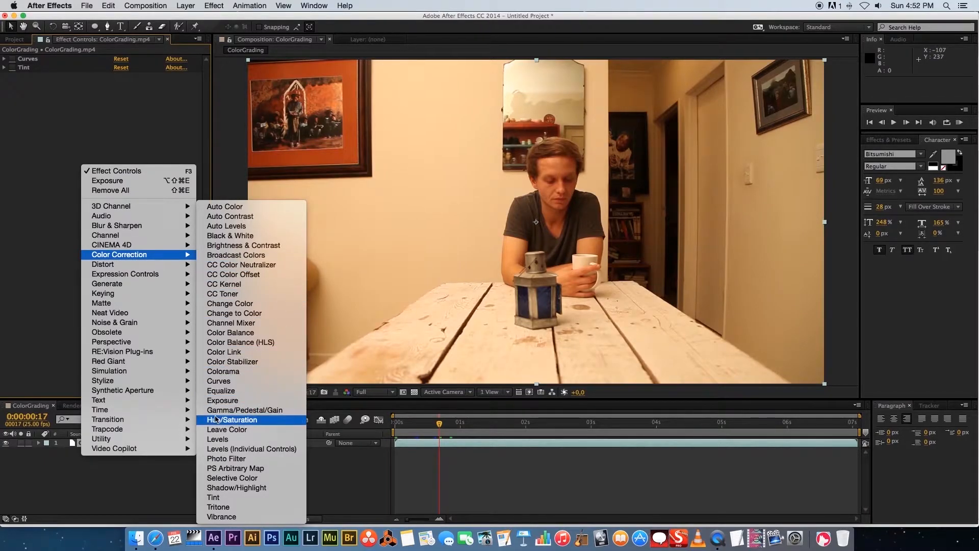
{"action": "left_click", "coordinate": [232, 420]}
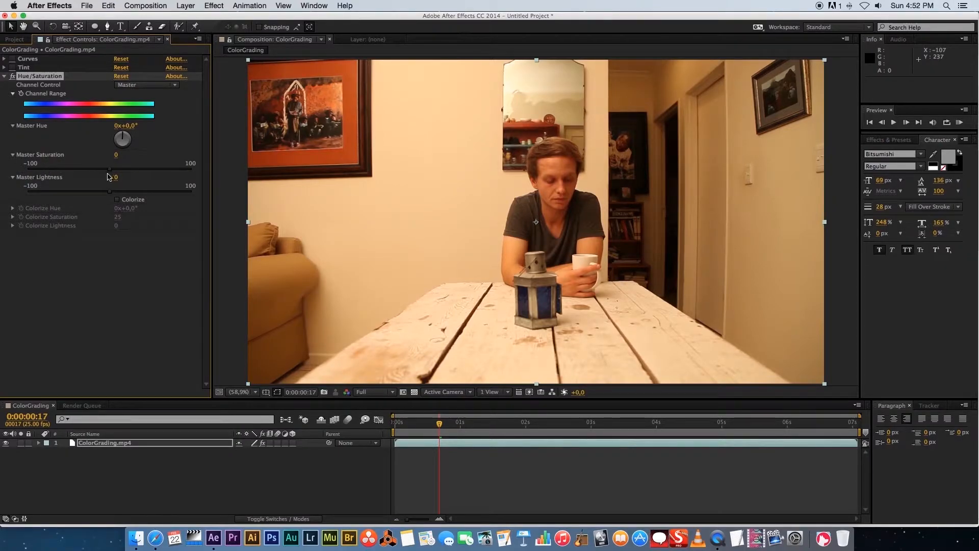
{"action": "left_click_drag", "start_coordinate": [118, 174], "coordinate": [96, 199]}
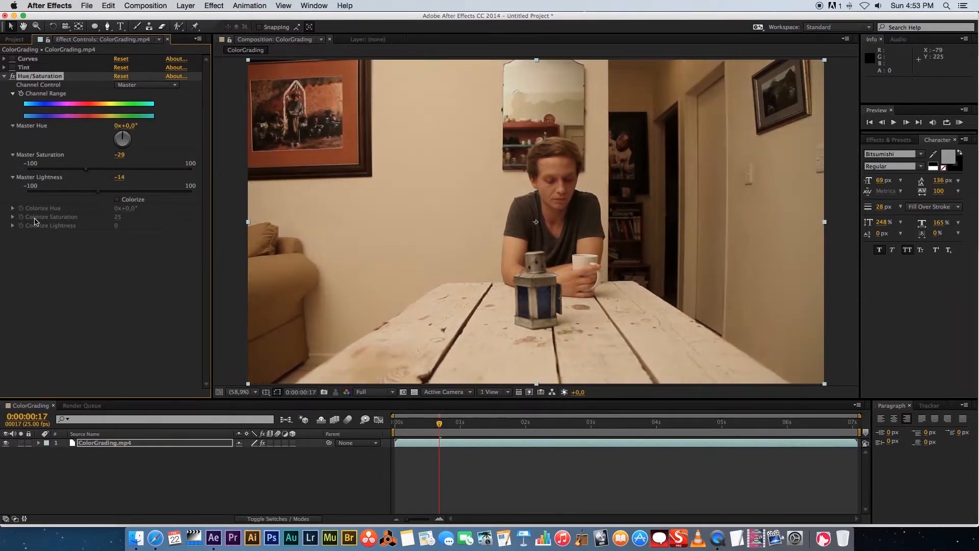
{"action": "left_click", "coordinate": [116, 199]}
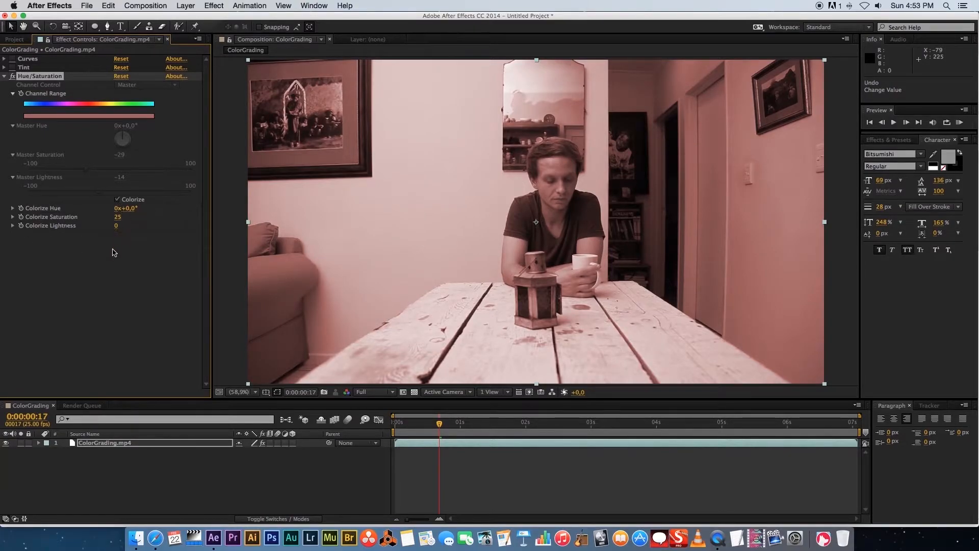
{"action": "left_click", "coordinate": [117, 200]}
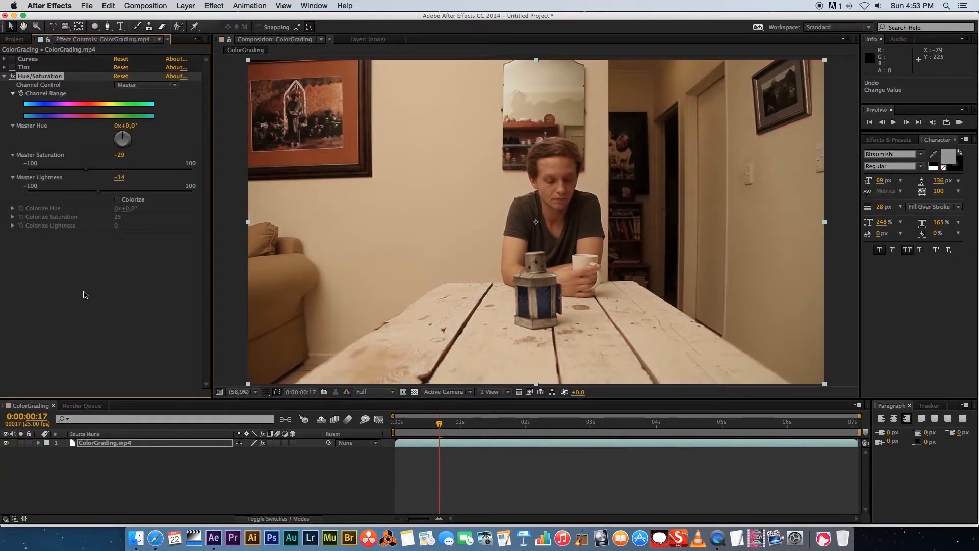
{"action": "left_click", "coordinate": [41, 76]}
{"action": "key", "text": "Delete"}
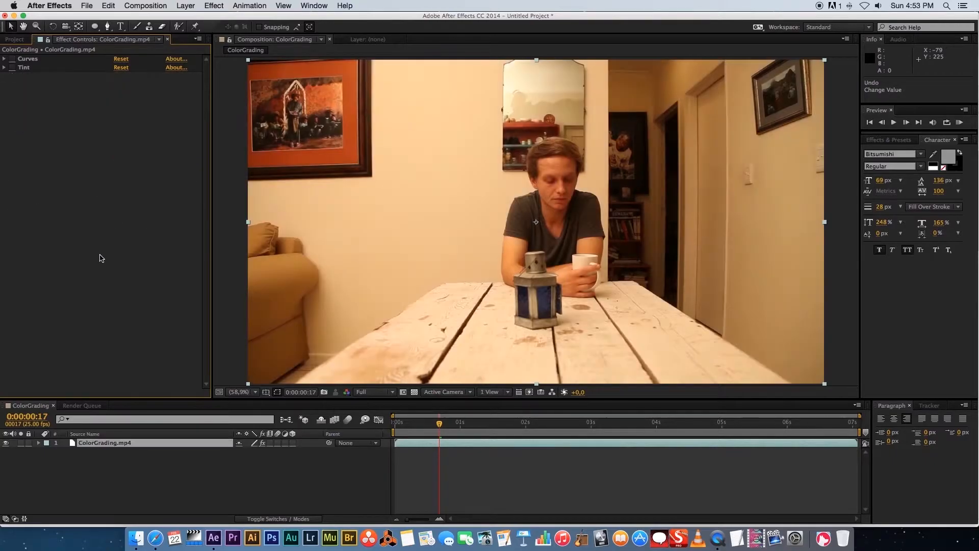
- Re-enable the Curves and Tint effects on the footage and deselect the layer
{"action": "left_click", "coordinate": [12, 59]}
{"action": "left_click", "coordinate": [13, 67]}
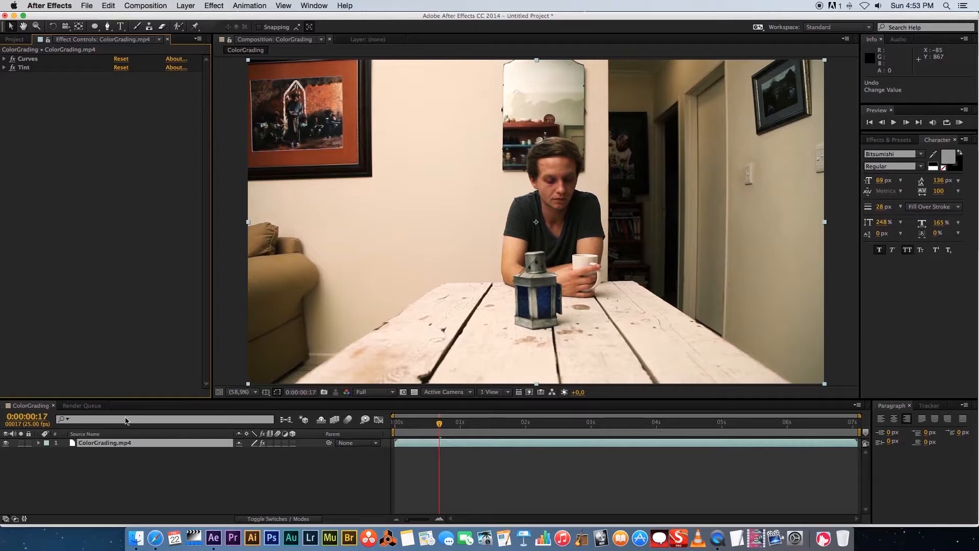
{"action": "left_click", "coordinate": [138, 480]}
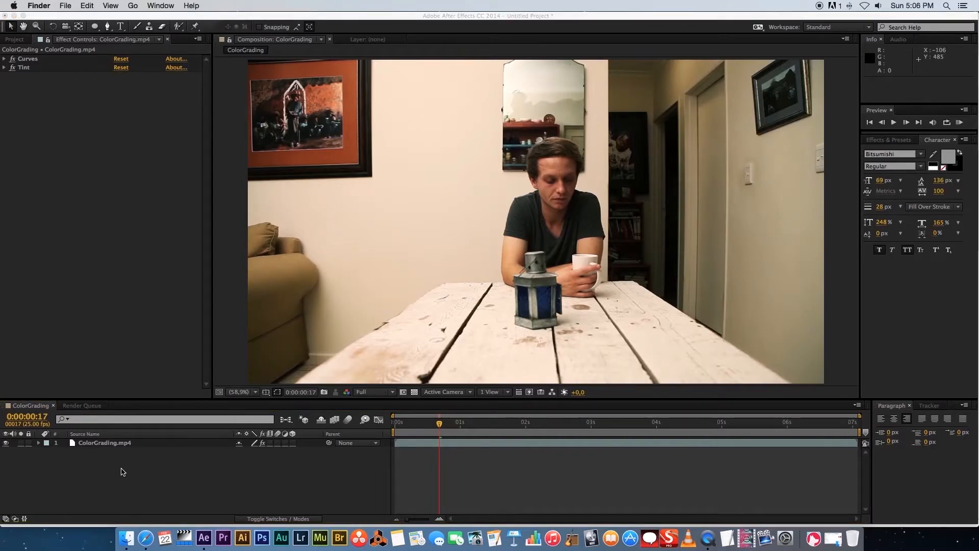
- Create a new adjustment layer above the ColorGrading.mp4 footage and select it
{"action": "right_click", "coordinate": [119, 478]}
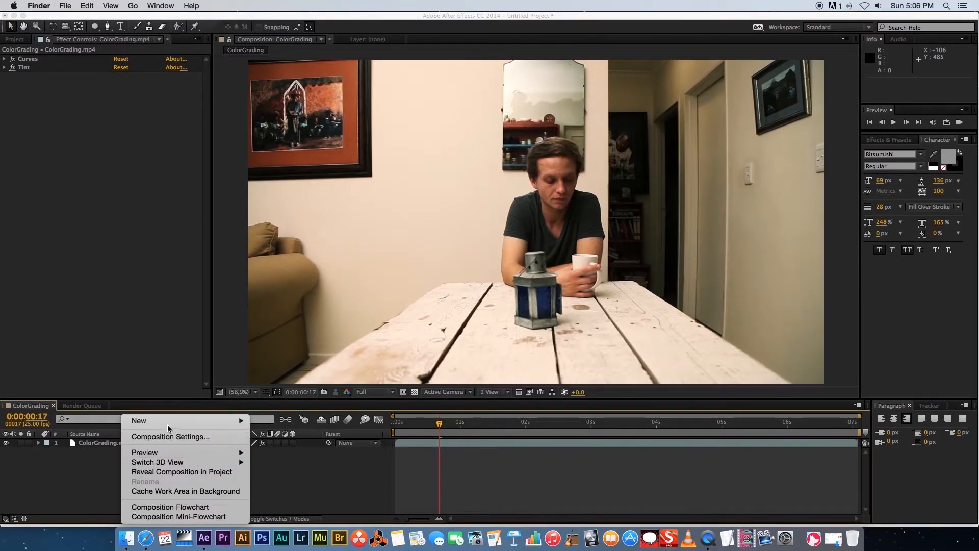
{"action": "mouse_move", "coordinate": [214, 421]}
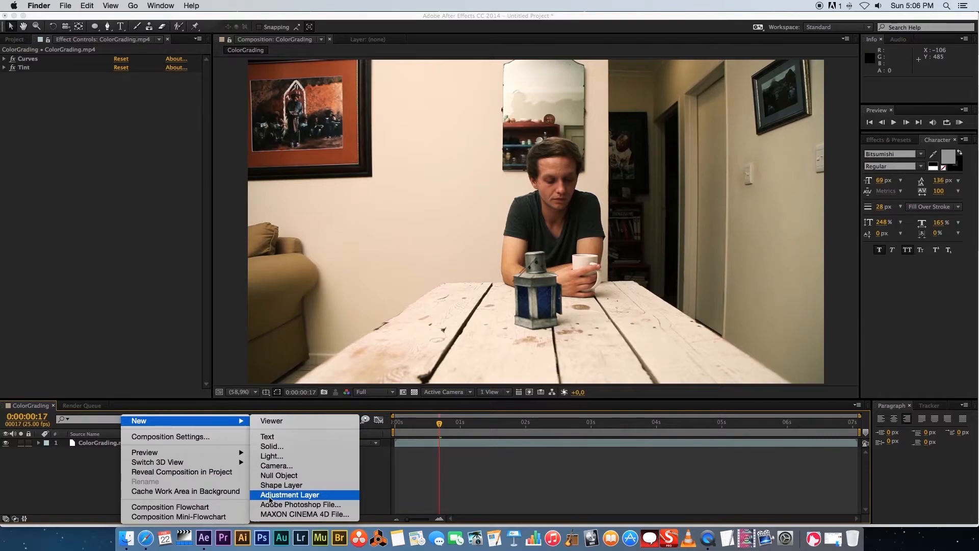
{"action": "left_click", "coordinate": [301, 495]}
{"action": "left_click", "coordinate": [118, 460]}
{"action": "left_click", "coordinate": [102, 443]}
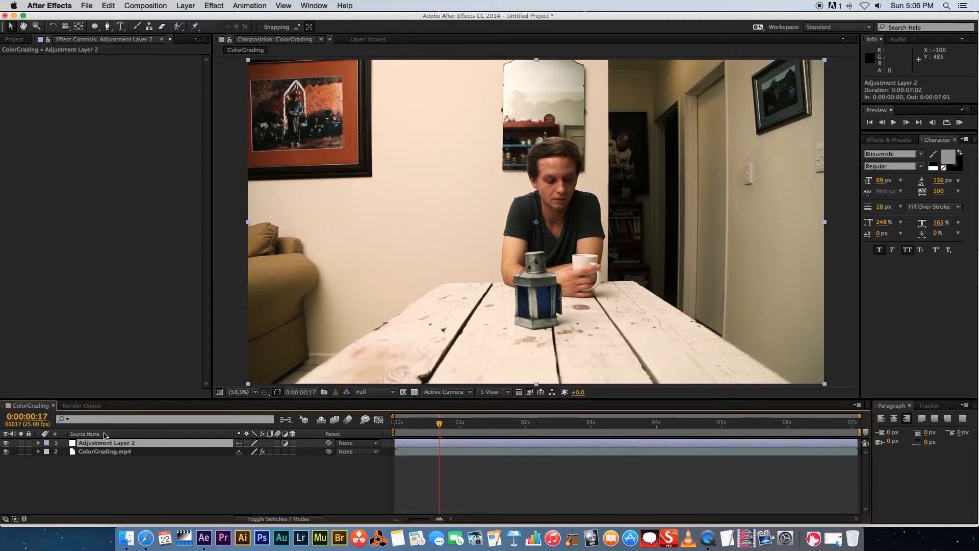
- Apply the Curves color correction effect to the adjustment layer
{"action": "right_click", "coordinate": [105, 447]}
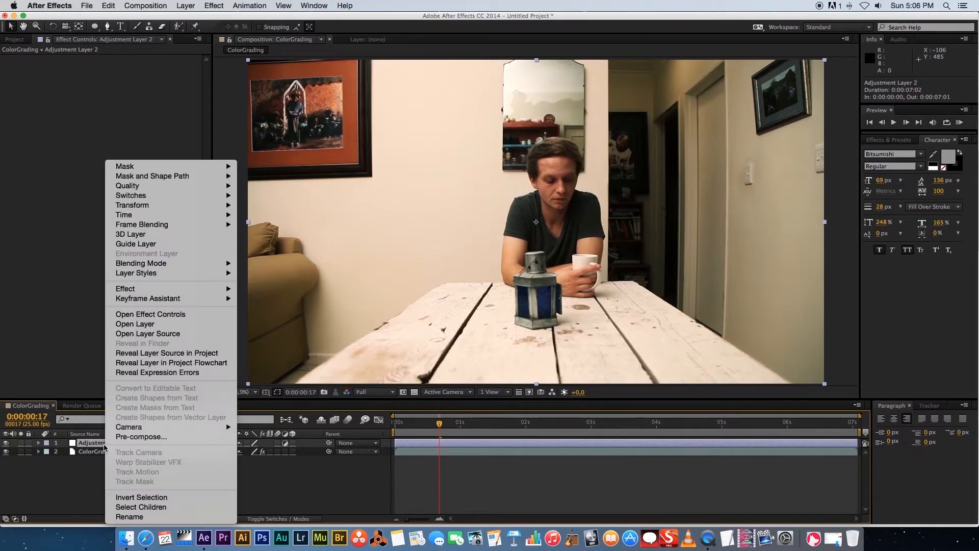
{"action": "left_click", "coordinate": [104, 447]}
{"action": "right_click", "coordinate": [104, 446]}
{"action": "mouse_move", "coordinate": [142, 296]}
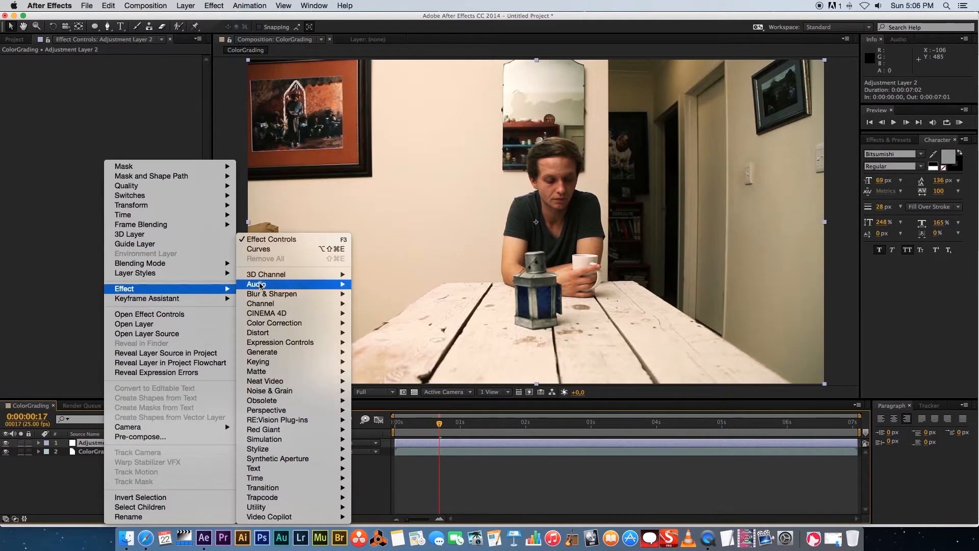
{"action": "mouse_move", "coordinate": [274, 323]}
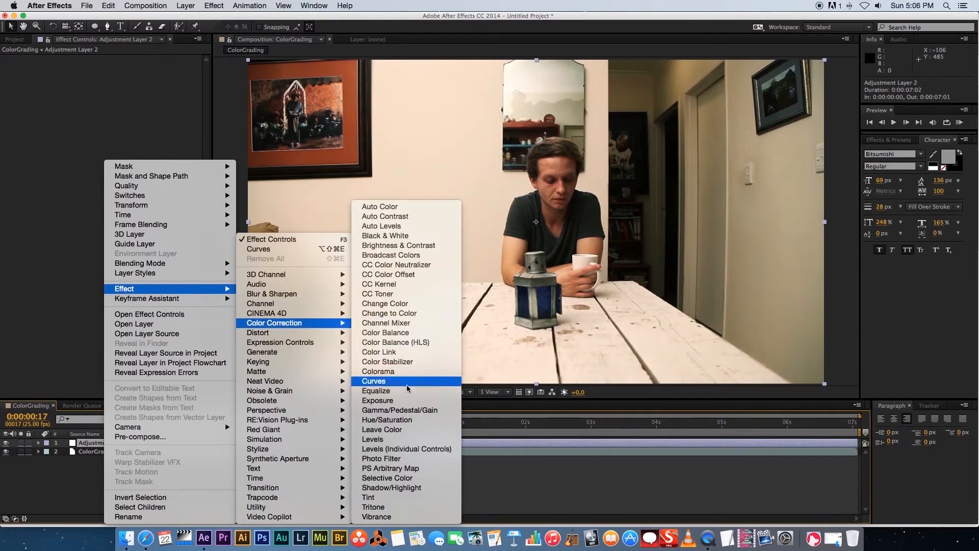
{"action": "left_click", "coordinate": [374, 381]}
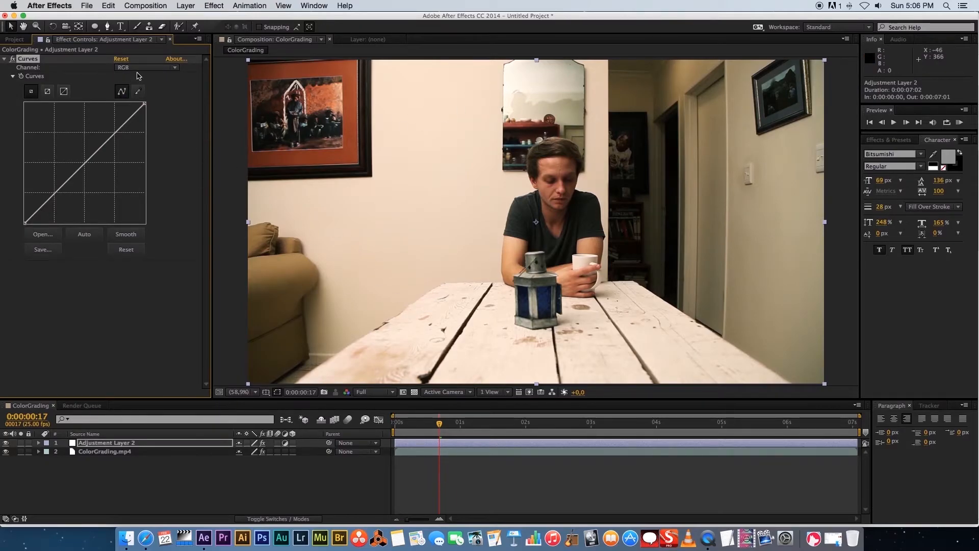
- Add a full-frame elliptical mask to the adjustment layer and bend its RGB curve downward to darken the masked area
{"action": "left_click_drag", "start_coordinate": [94, 26], "coordinate": [136, 49]}
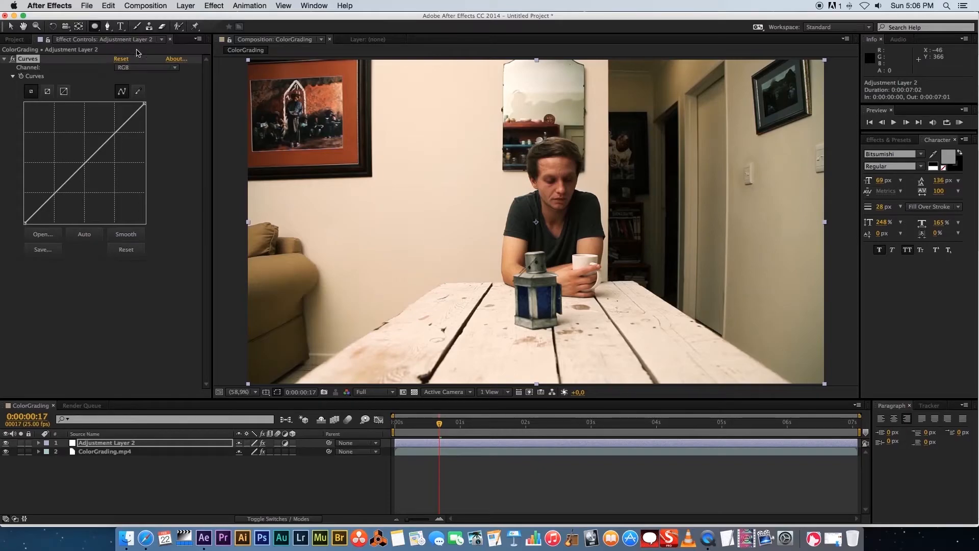
{"action": "double_click", "coordinate": [95, 27]}
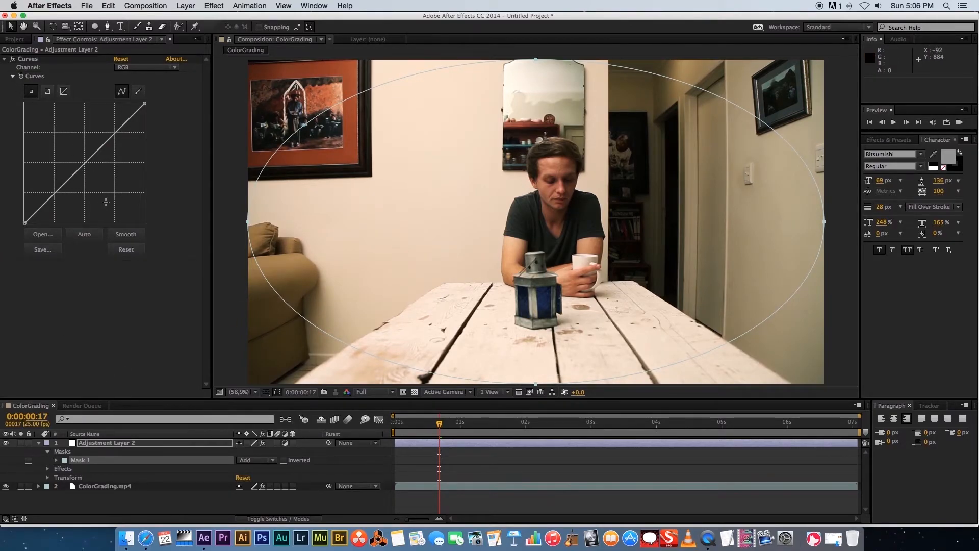
{"action": "left_click_drag", "start_coordinate": [69, 179], "coordinate": [76, 195]}
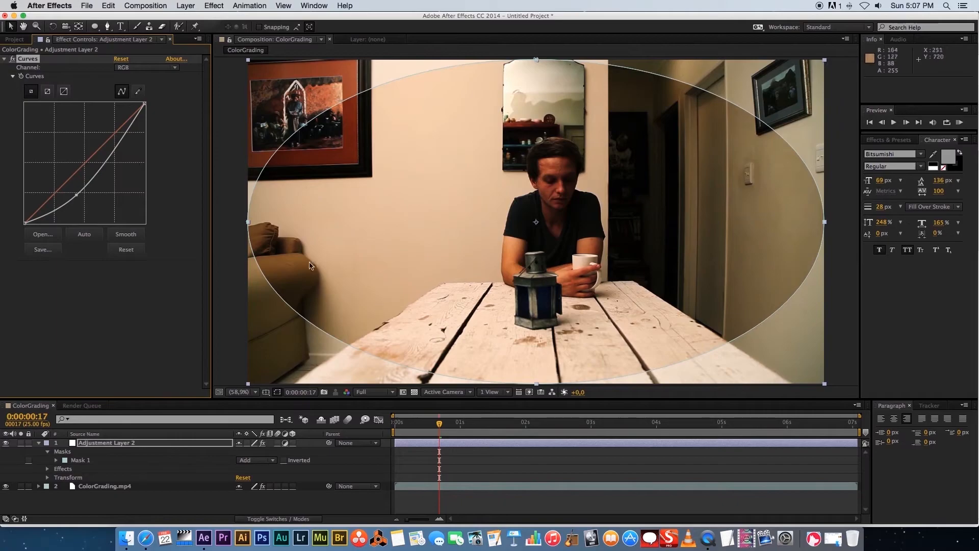
- Invert the adjustment layer's elliptical mask and set its Mask Feather to 250 pixels
{"action": "left_click", "coordinate": [283, 461]}
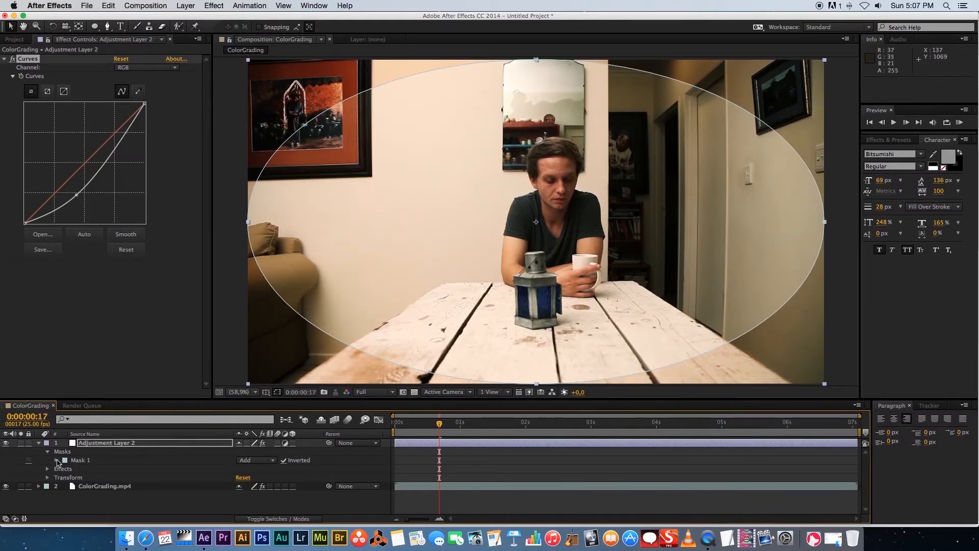
{"action": "left_click", "coordinate": [56, 461]}
{"action": "left_click", "coordinate": [250, 477]}
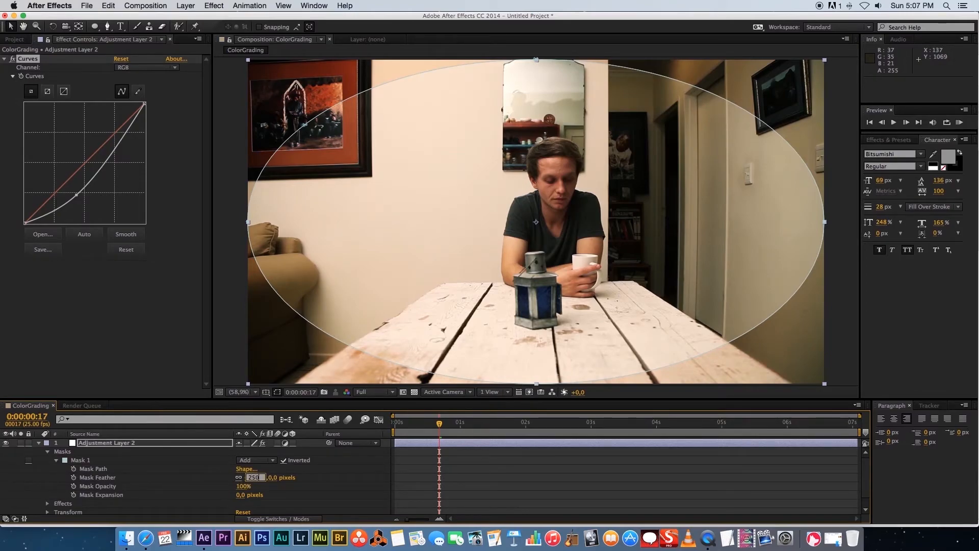
{"action": "key", "text": "Return"}
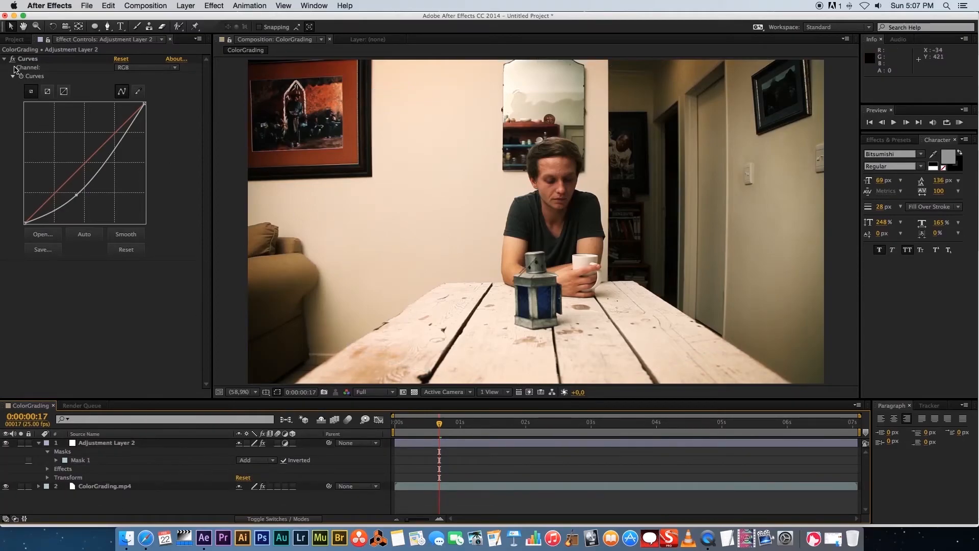
- Toggle the adjustment layer's visibility off and on twice to compare the image with and without the vignette
{"action": "left_click", "coordinate": [6, 444]}
{"action": "left_click", "coordinate": [6, 444]}
{"action": "left_click", "coordinate": [6, 443]}
{"action": "left_click", "coordinate": [5, 444]}
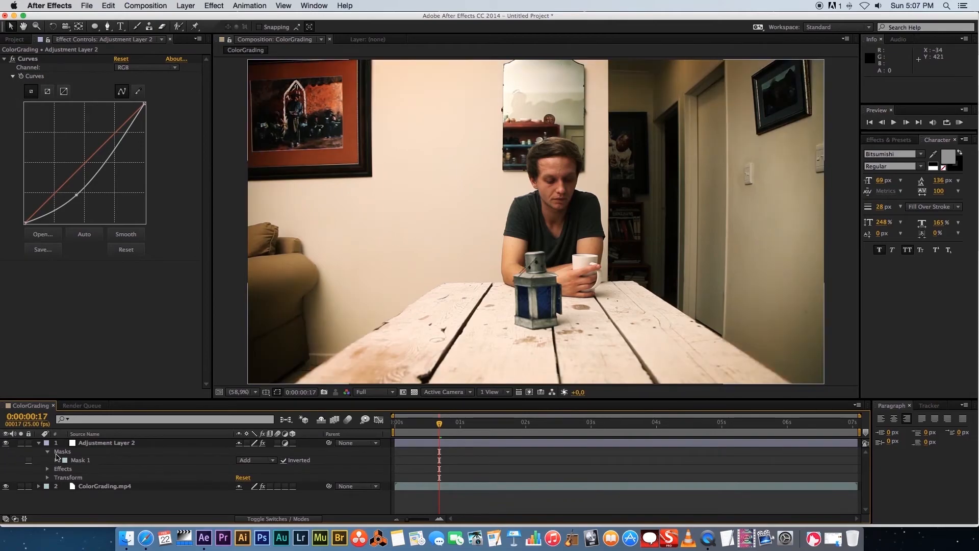